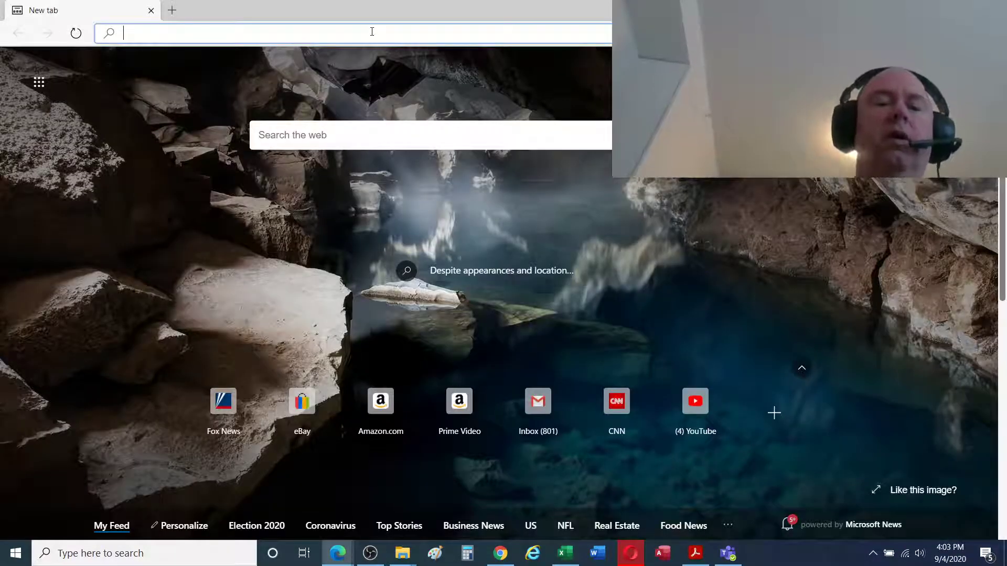
# Step: Go to google.com and search for 'b460m itx ac'
pyautogui.write('google.com')
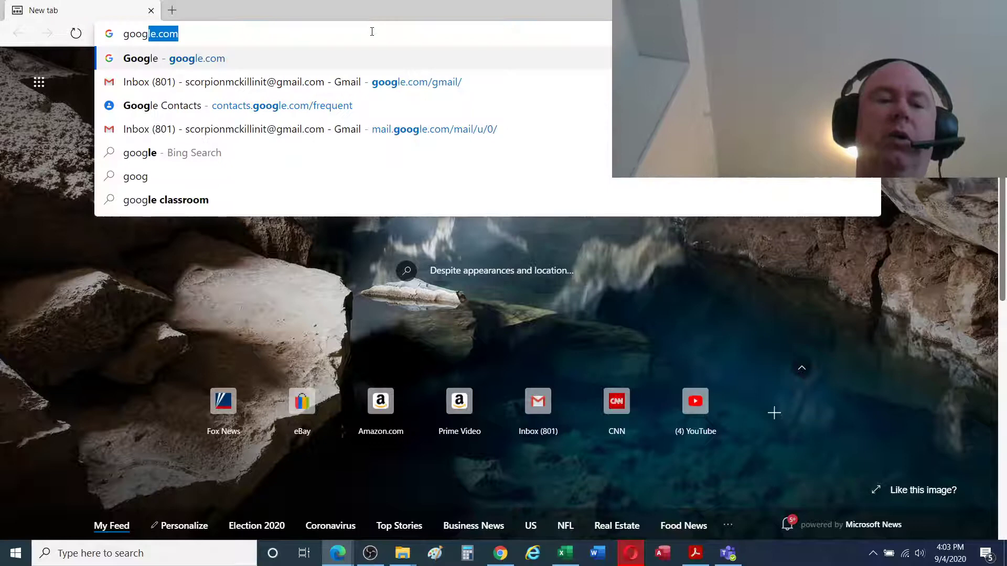
pyautogui.press('Return')
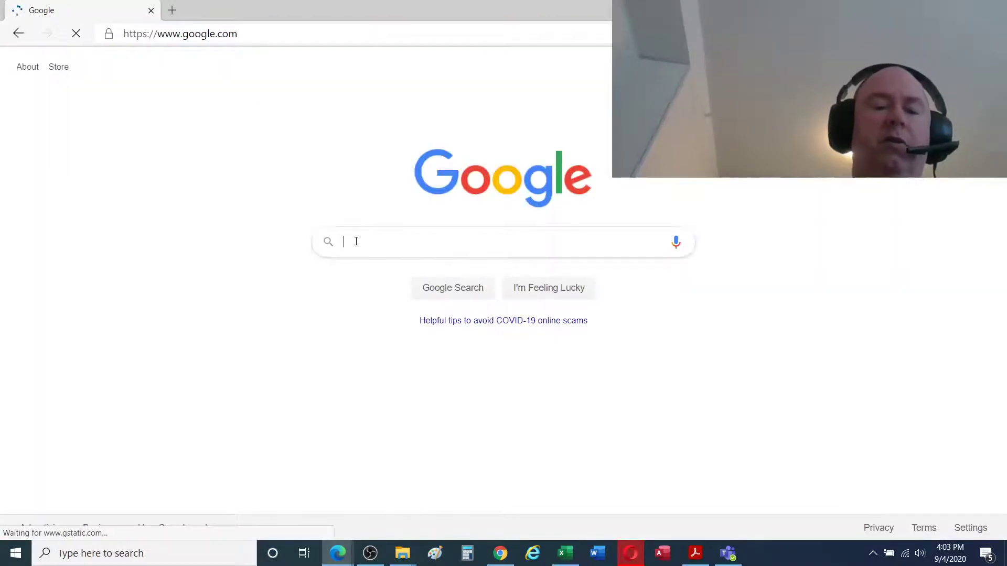
pyautogui.click(367, 241)
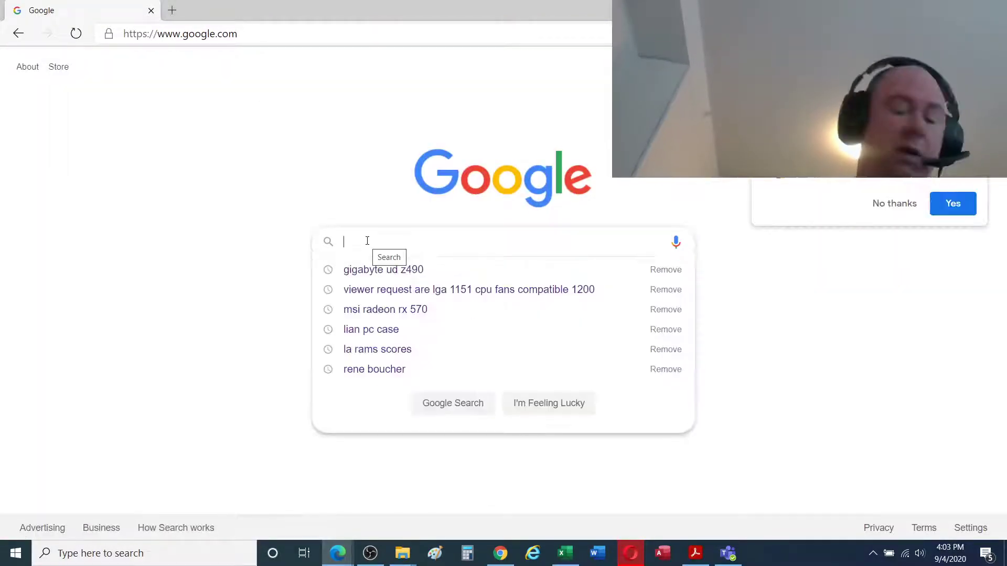
pyautogui.write('b460')
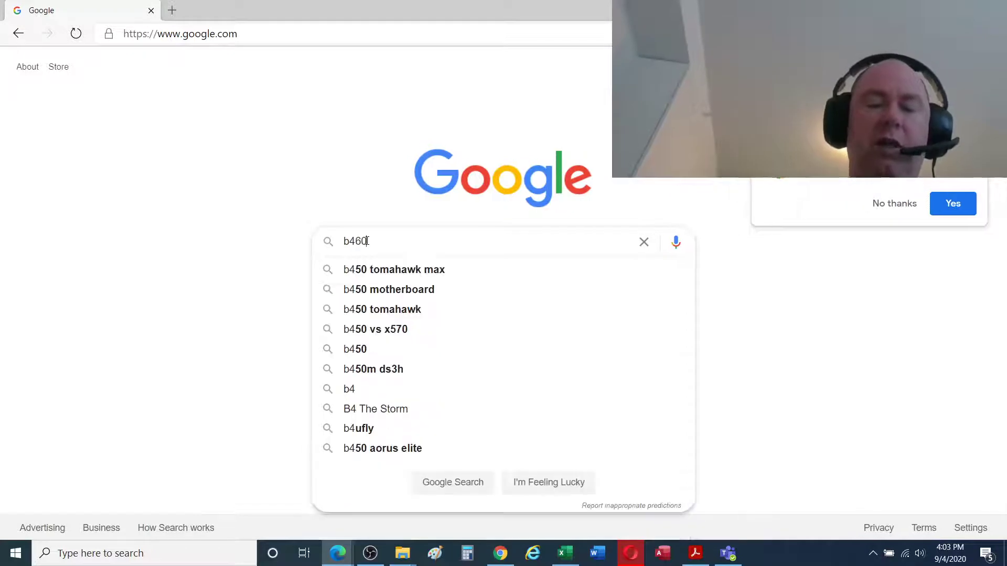
pyautogui.write('m itx ')
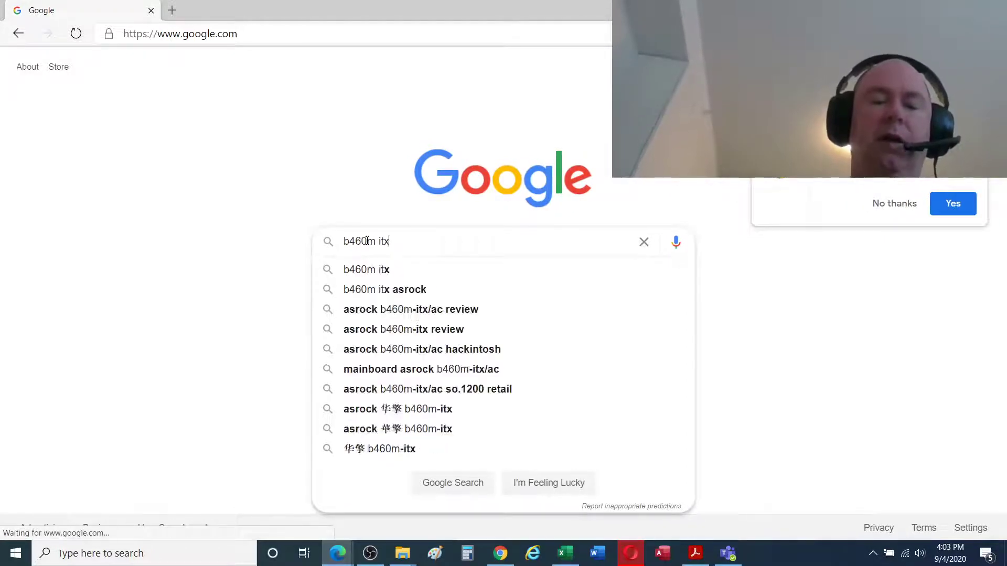
pyautogui.write('ac')
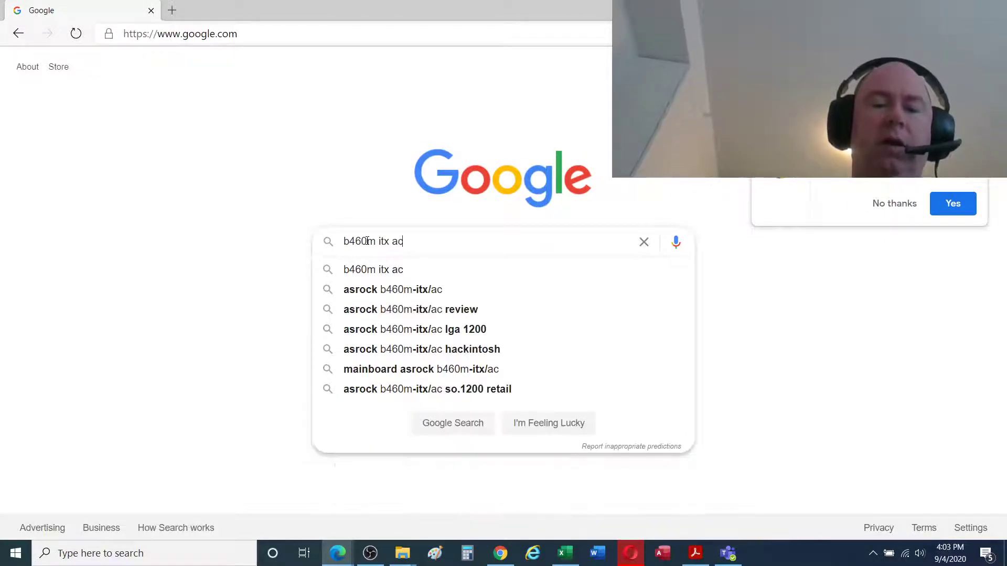
pyautogui.press('Return')
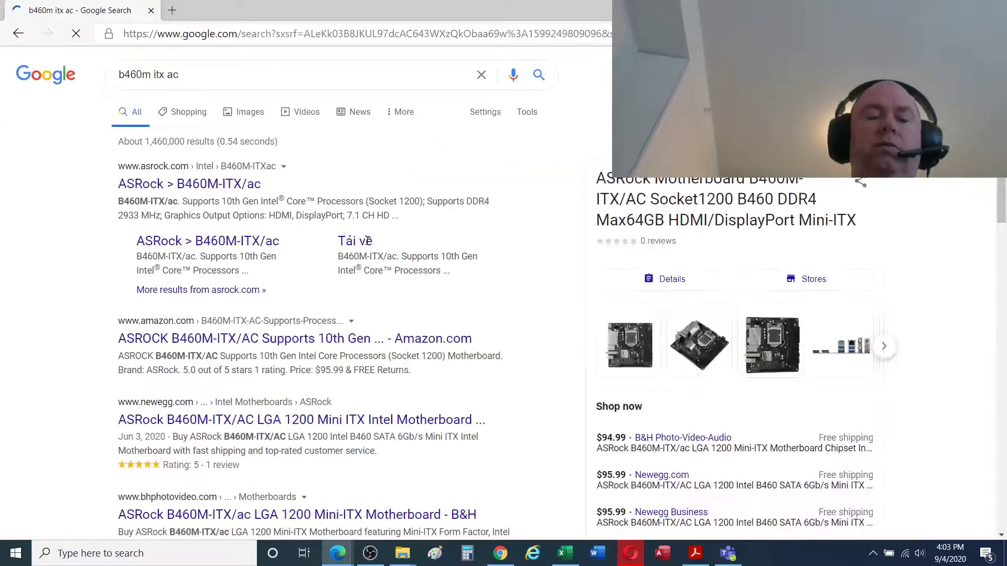
# Step: Open ASRock's B460M-ITX/ac product page and scroll through its Dr. MOS overview features
pyautogui.click(207, 188)
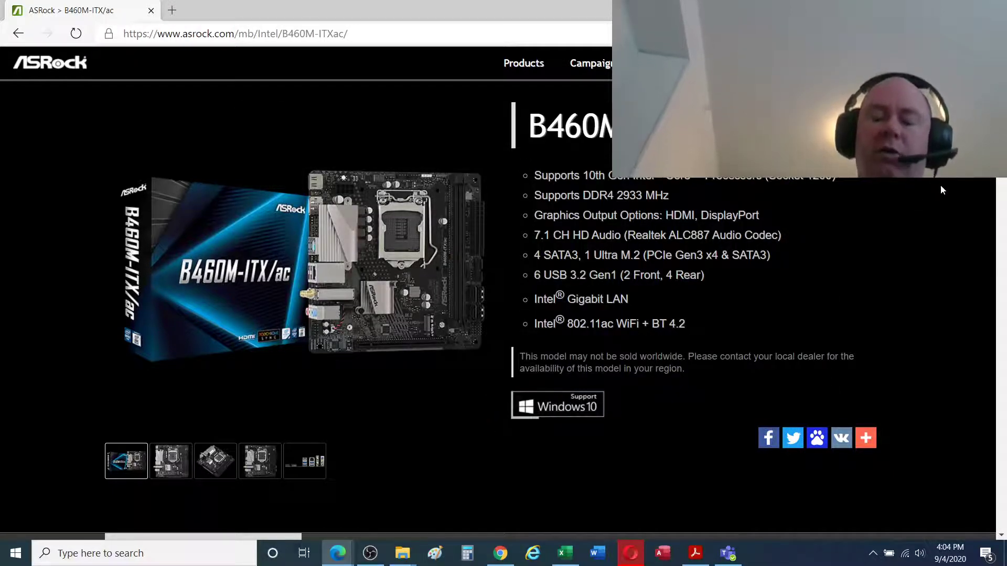
pyautogui.scroll(-5, 942, 190)
pyautogui.scroll(-5, 941, 189)
pyautogui.scroll(10, 942, 189)
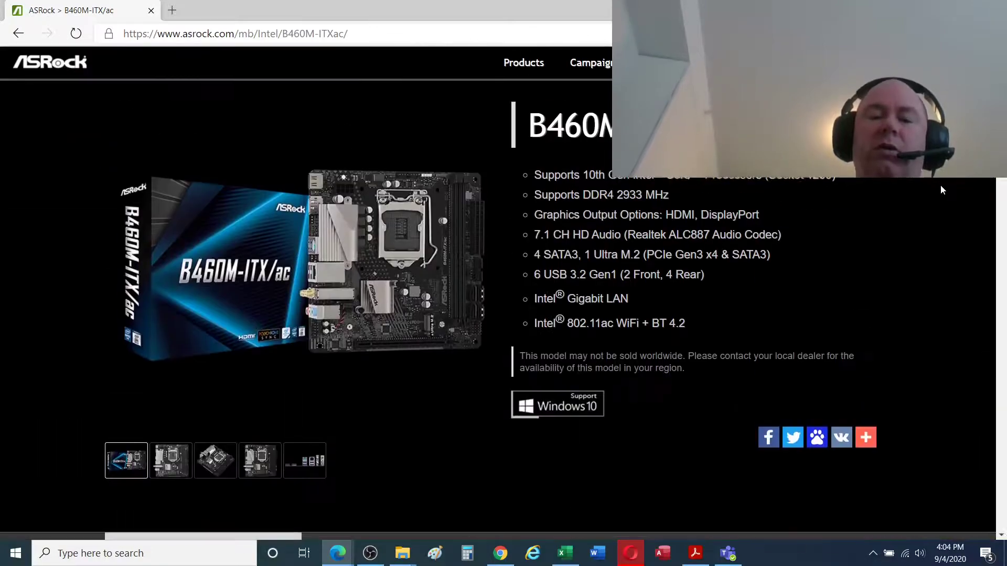
pyautogui.scroll(-10, 939, 184)
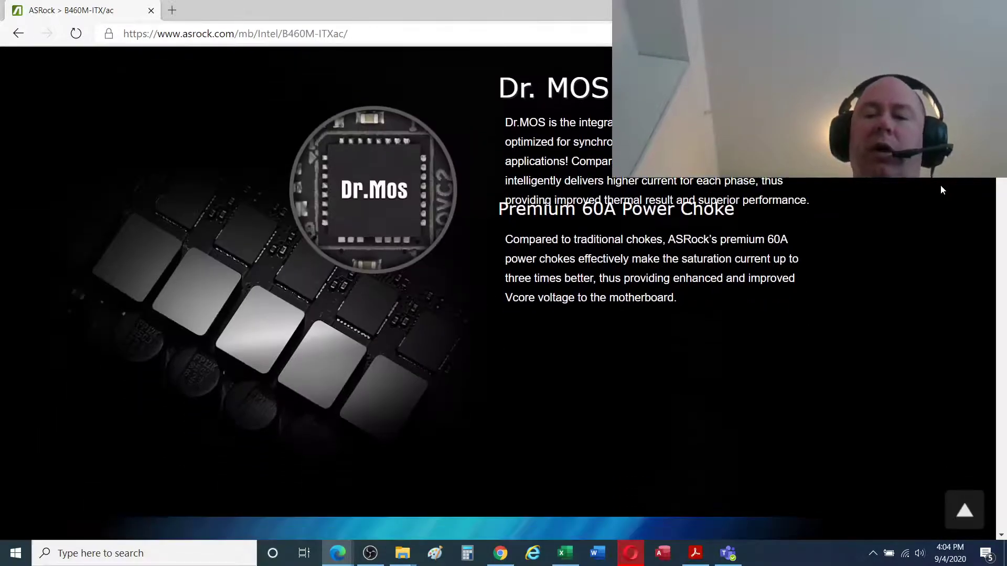
pyautogui.scroll(4, 940, 184)
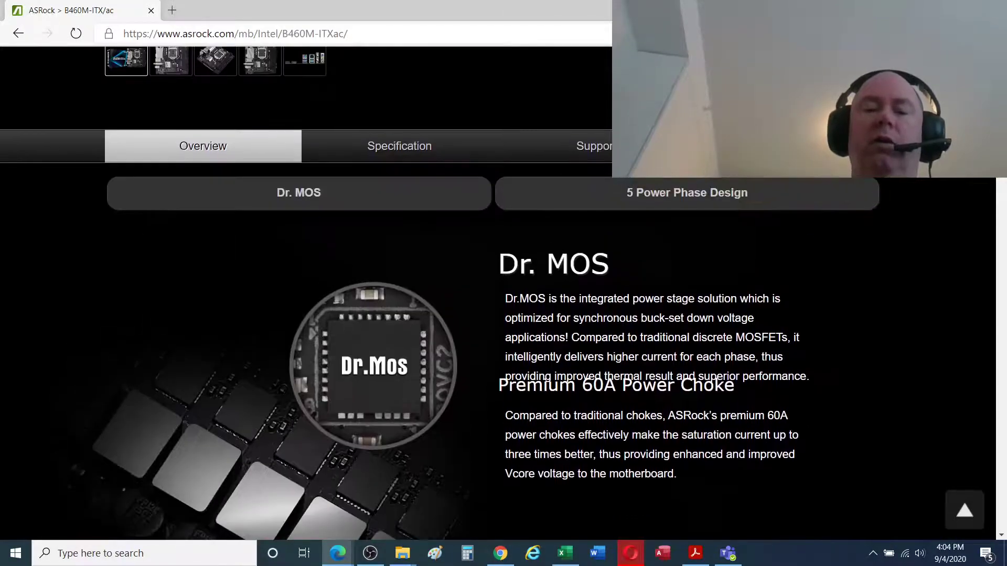
pyautogui.scroll(1, 940, 185)
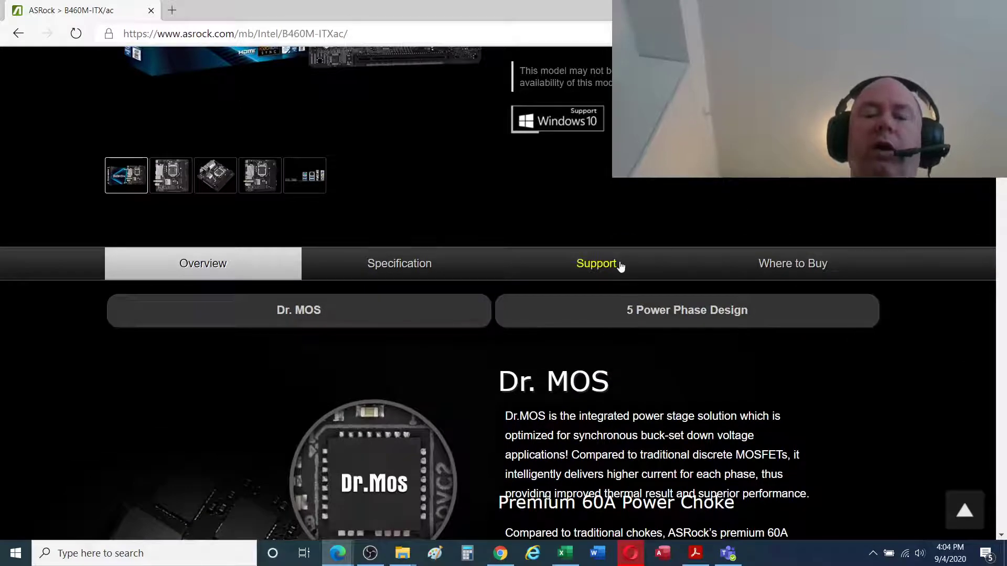
# Step: In the board's Support section, browse the CPU support list, Memory QVL and M.2 SSD Storage QVL
pyautogui.click(586, 265)
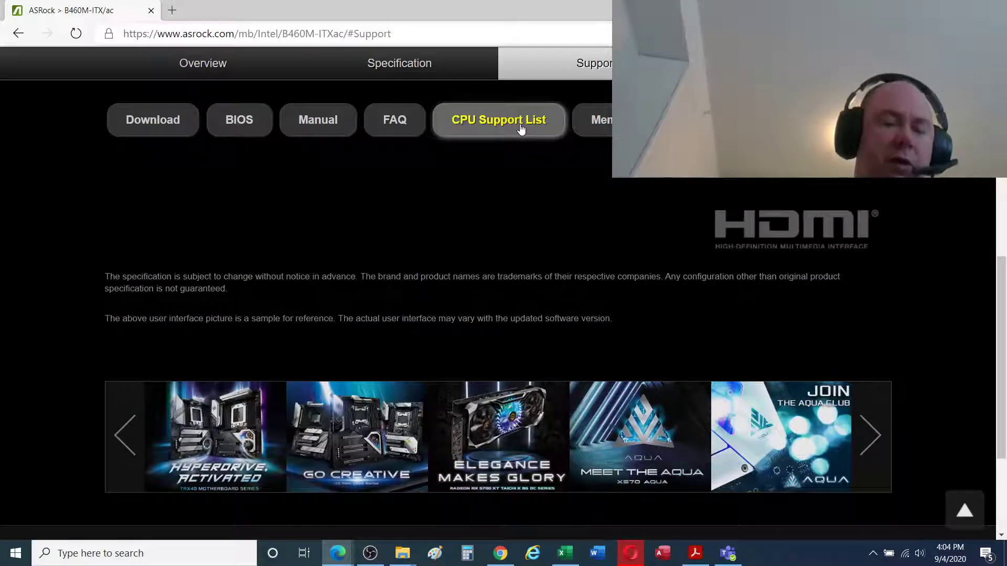
pyautogui.click(521, 128)
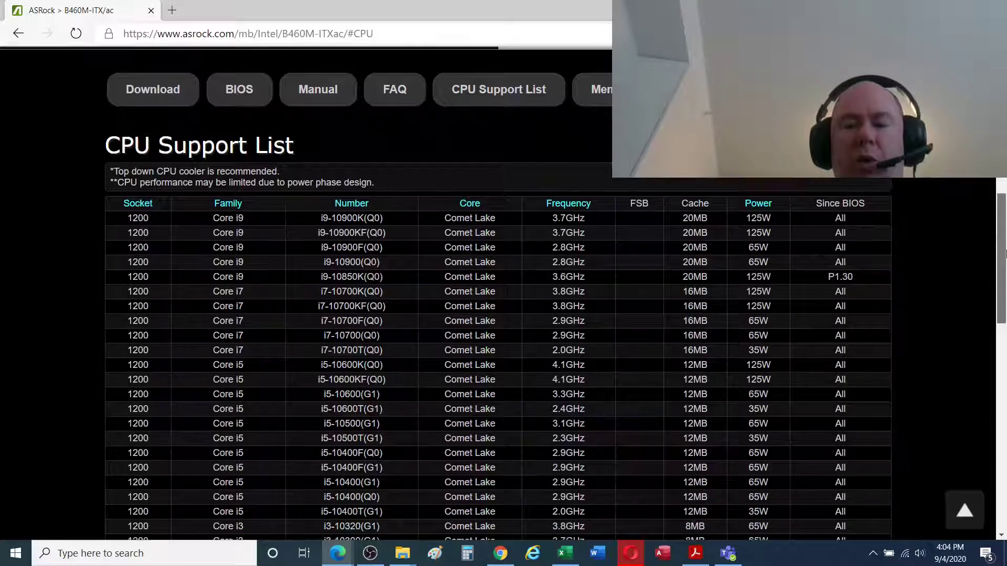
pyautogui.moveTo(1005, 255); pyautogui.dragTo(1005, 230)
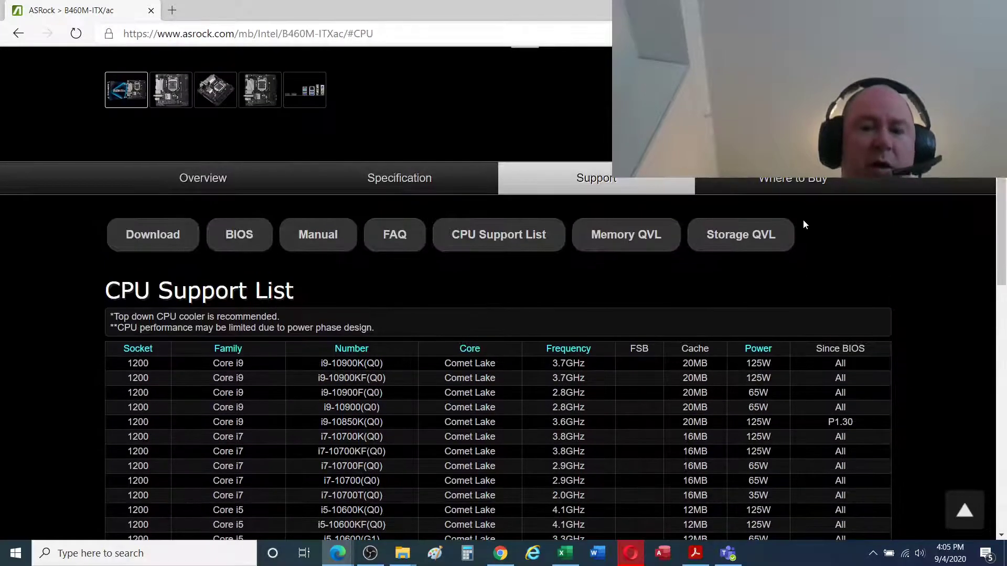
pyautogui.click(619, 239)
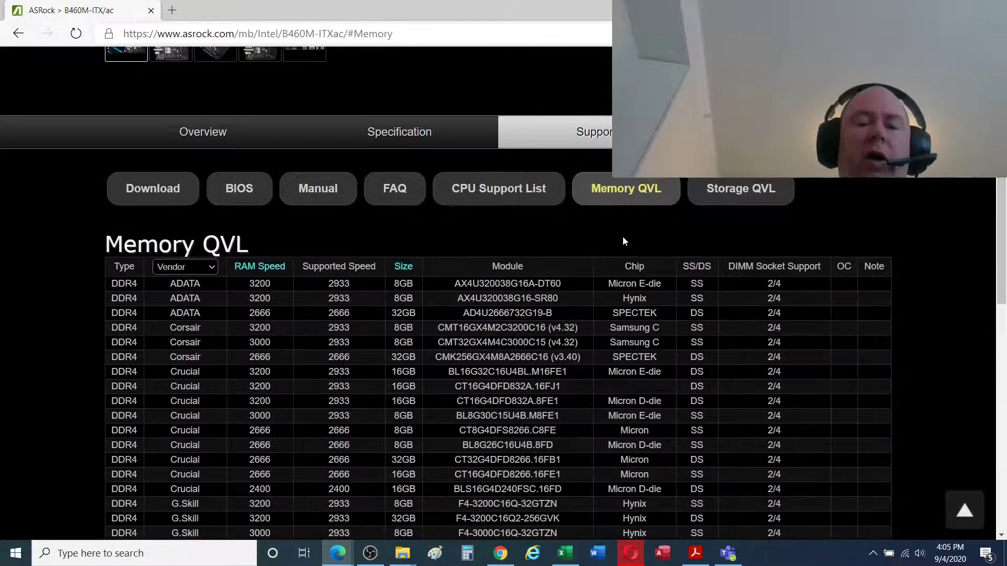
pyautogui.scroll(-1, 624, 242)
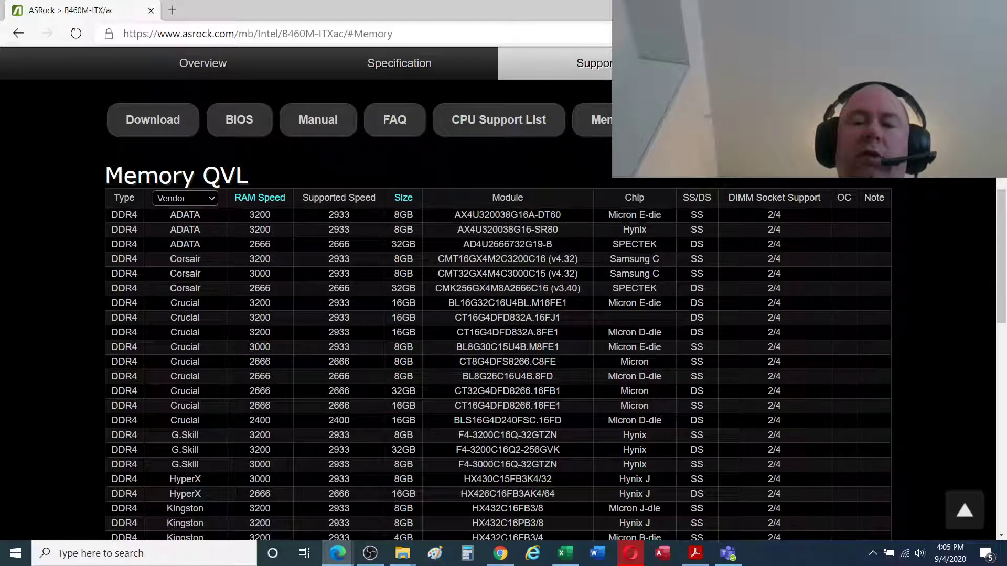
pyautogui.click(724, 119)
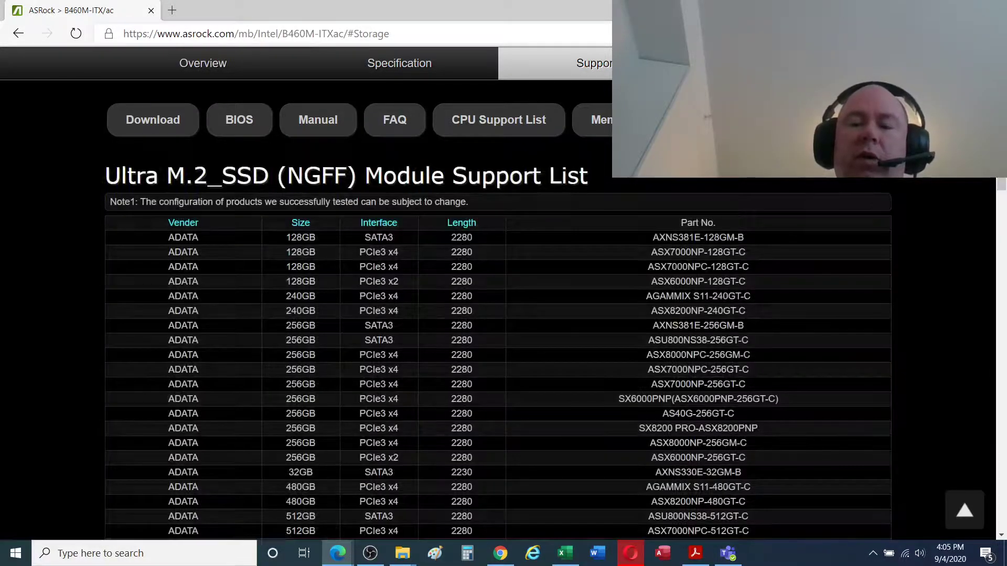
pyautogui.moveTo(1001, 185)
pyautogui.mouseDown()
pyautogui.moveTo(1004, 298)
pyautogui.moveTo(1003, 173)
pyautogui.moveTo(1003, 200)
pyautogui.mouseUp()
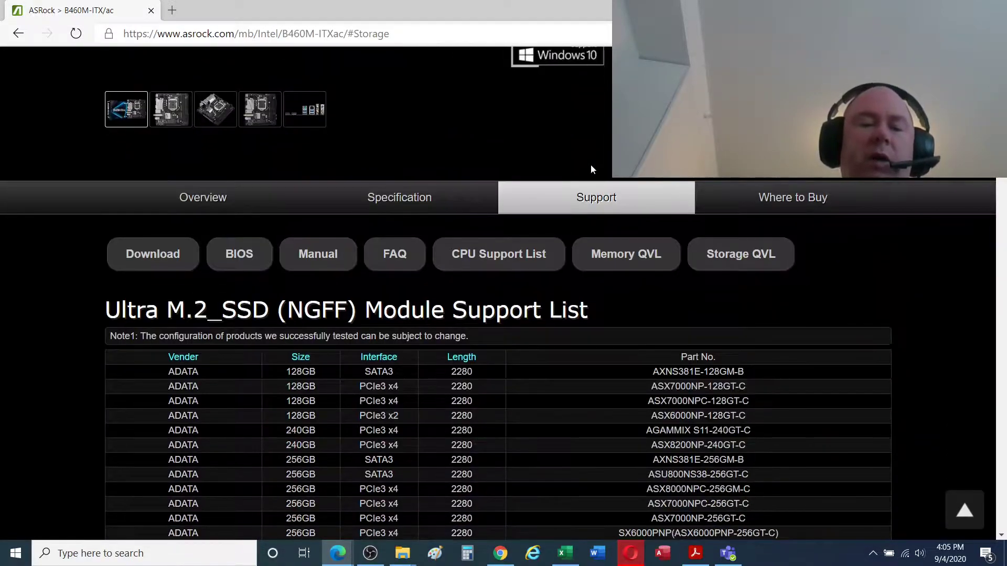
pyautogui.click(245, 253)
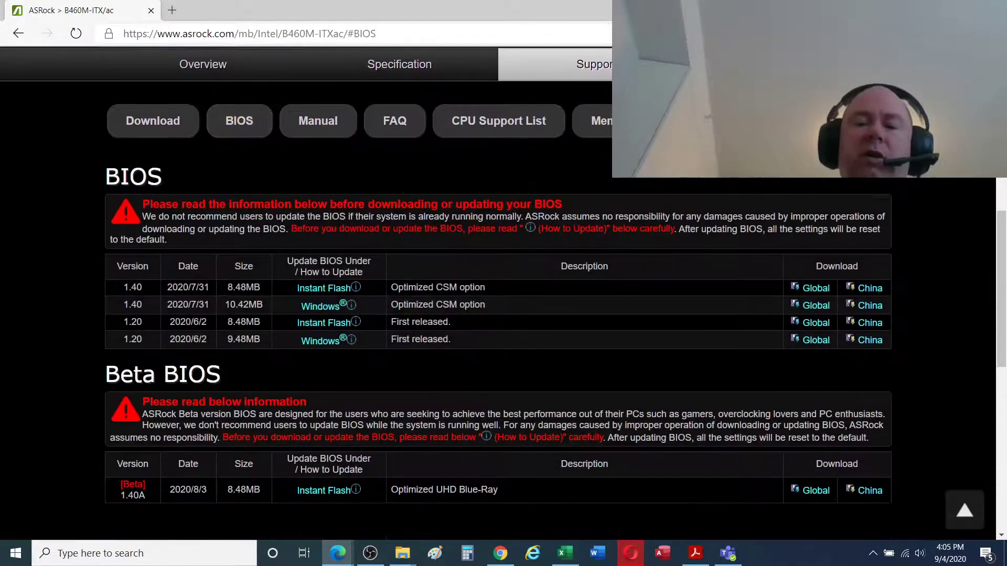
pyautogui.moveTo(1005, 234); pyautogui.dragTo(1005, 243)
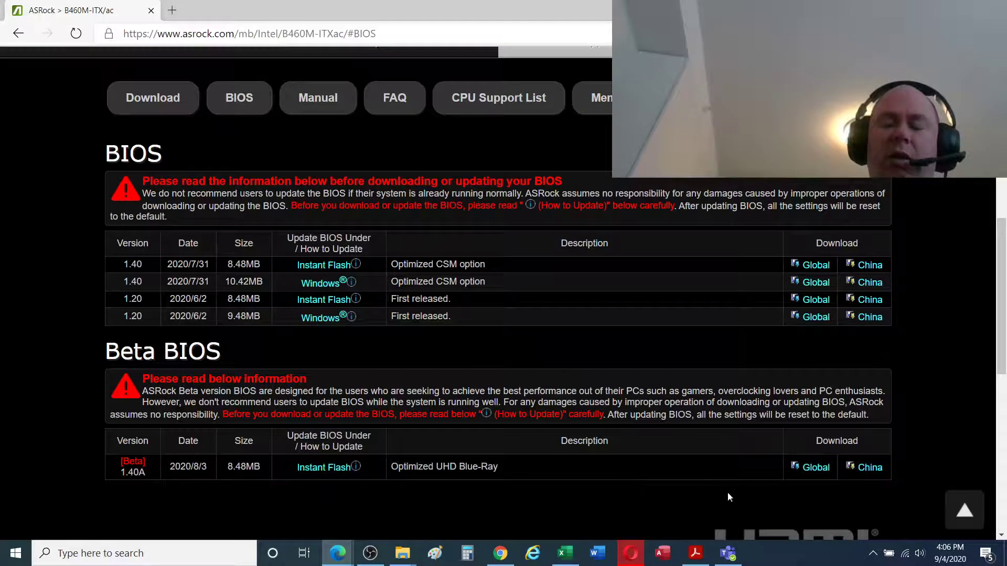
# Step: Download the Beta 1.40A BIOS from the Global server and bring up the finished download's options
pyautogui.click(820, 471)
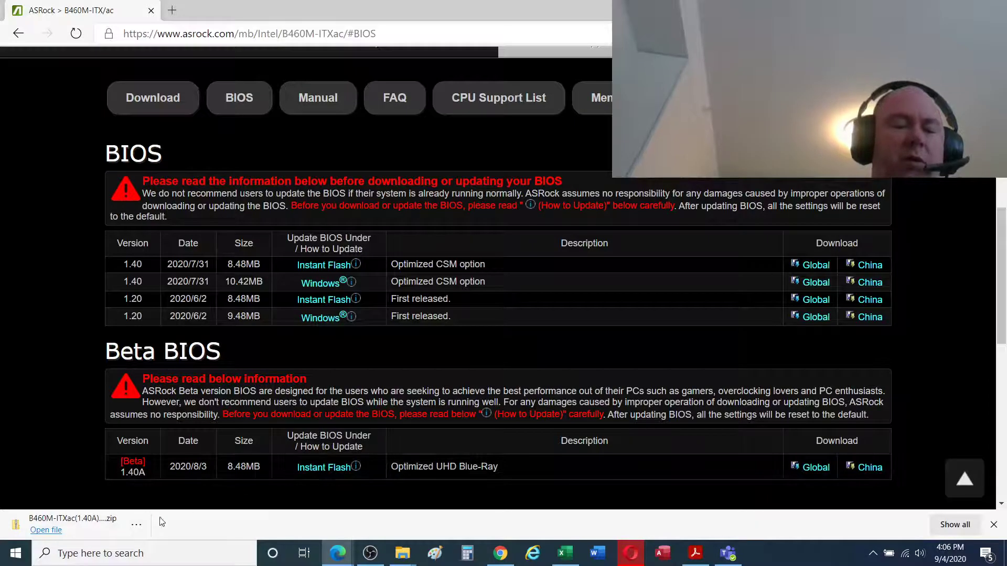
pyautogui.click(137, 524)
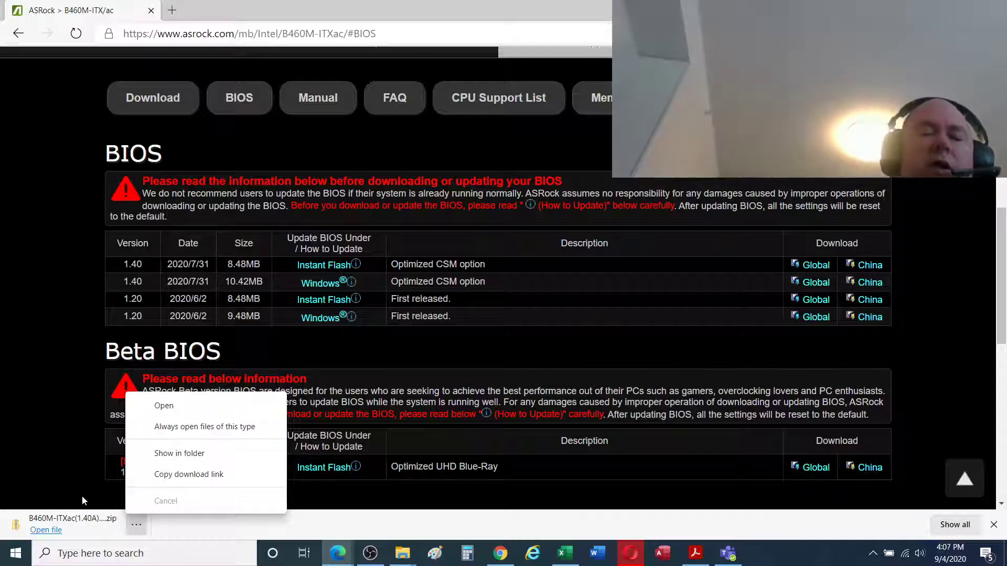
# Step: Cut the B460M-ITXac(1.40A)ROM zip from Downloads and paste it onto New Volume (E:)
pyautogui.click(205, 452)
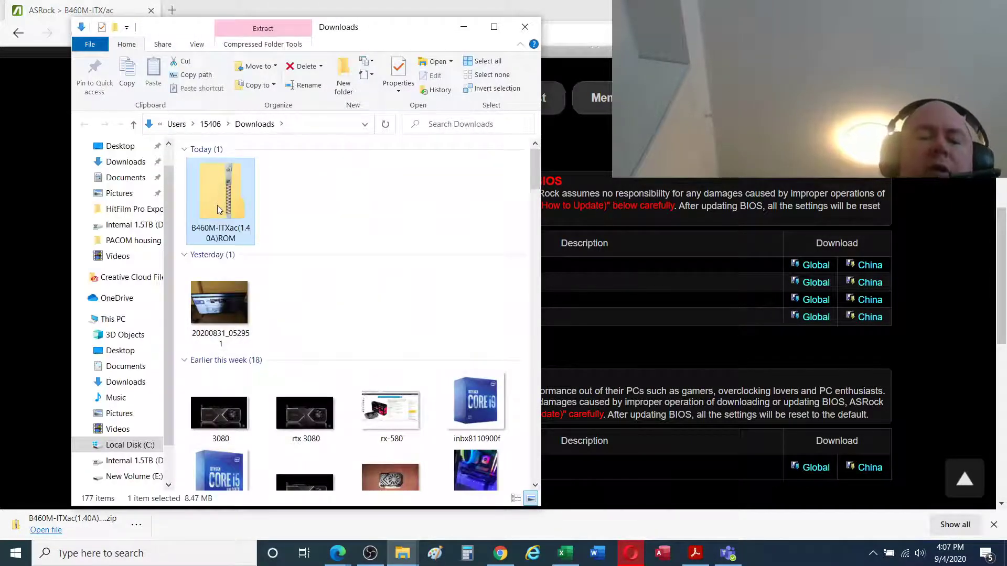
pyautogui.rightClick(218, 206)
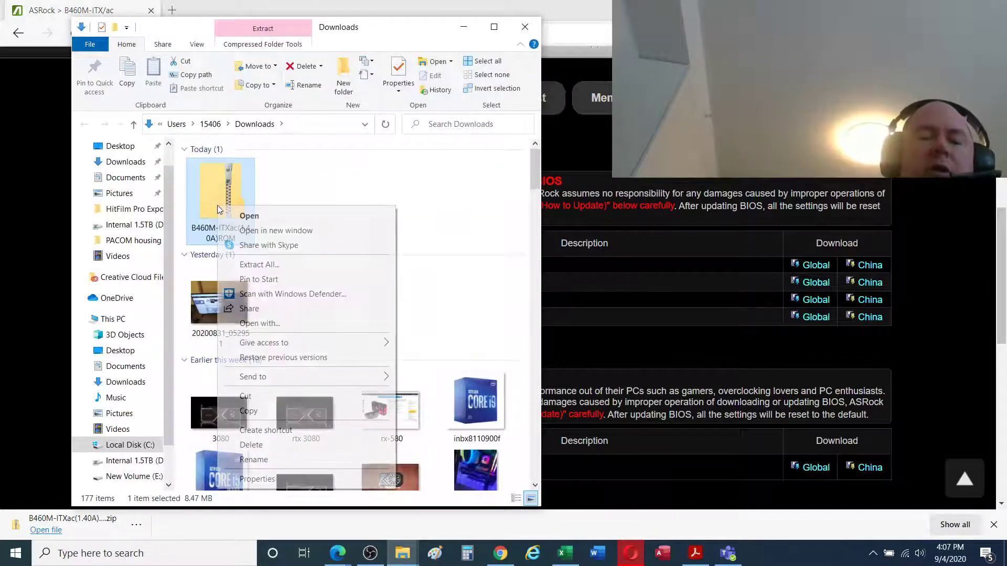
pyautogui.click(275, 396)
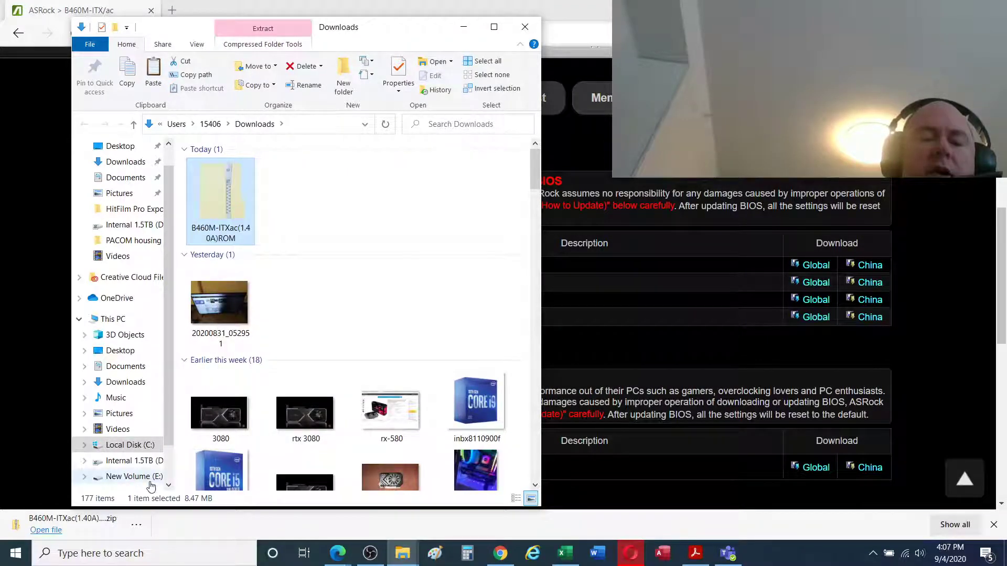
pyautogui.click(128, 477)
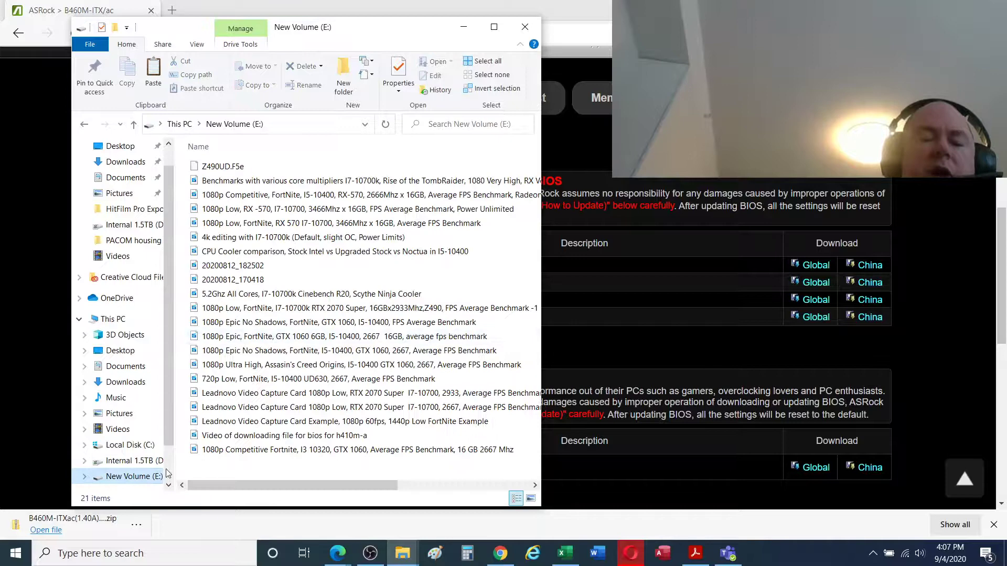
pyautogui.scroll(-1, 156, 469)
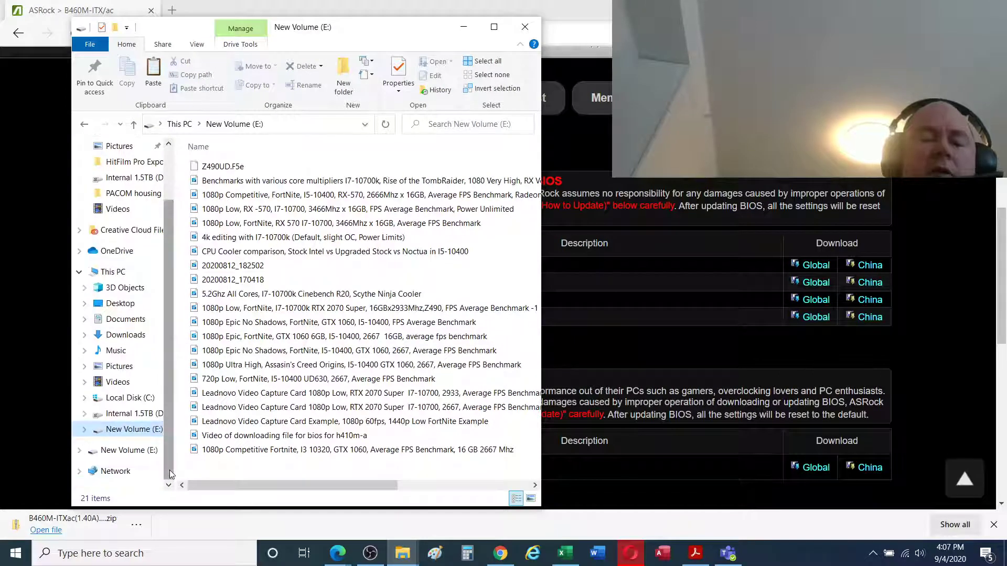
pyautogui.click(132, 451)
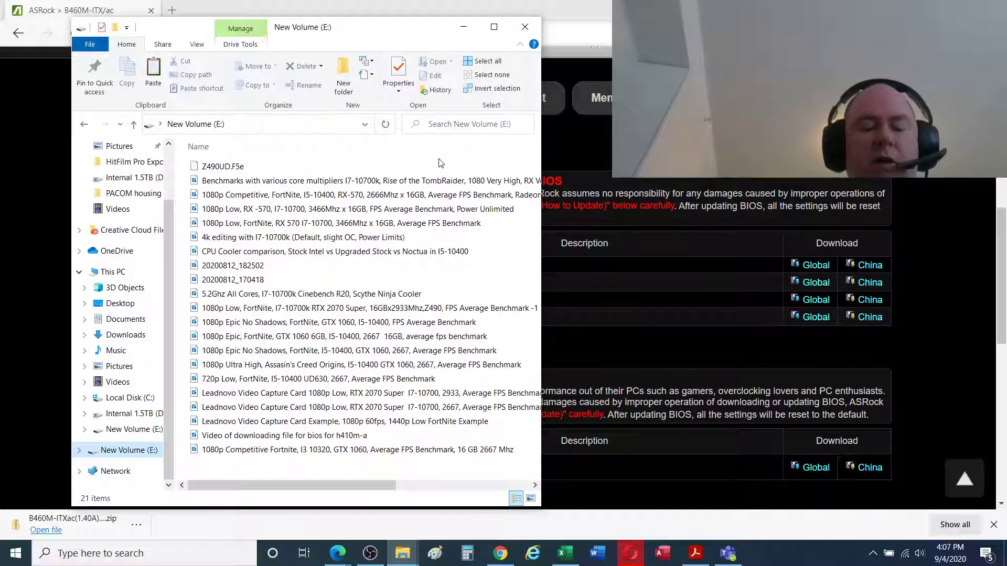
pyautogui.hotkey('ctrl', 'v')
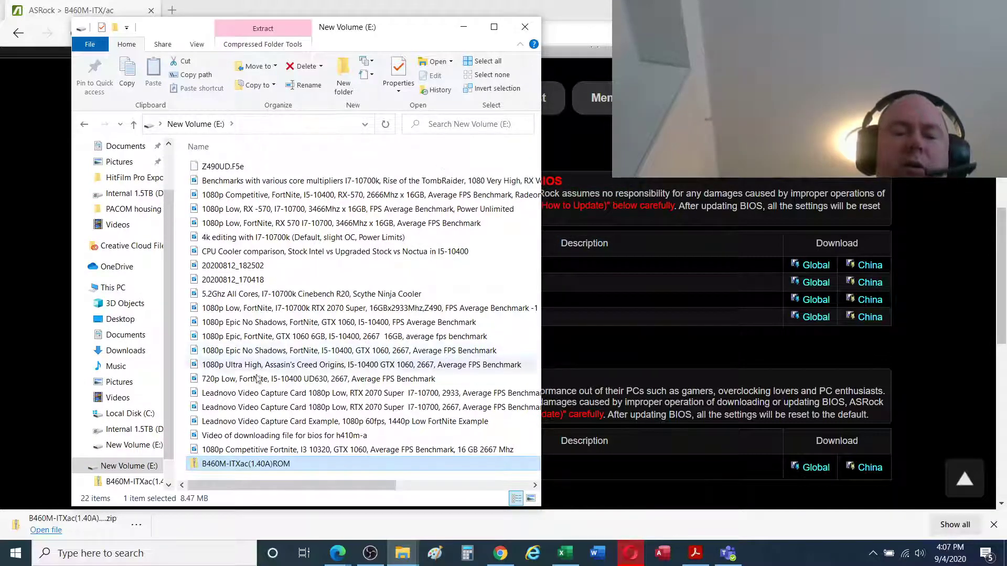
# Step: Extract the B460M-ITXac(1.40A)ROM zip into its suggested folder on E:, then minimize that window
pyautogui.click(232, 464)
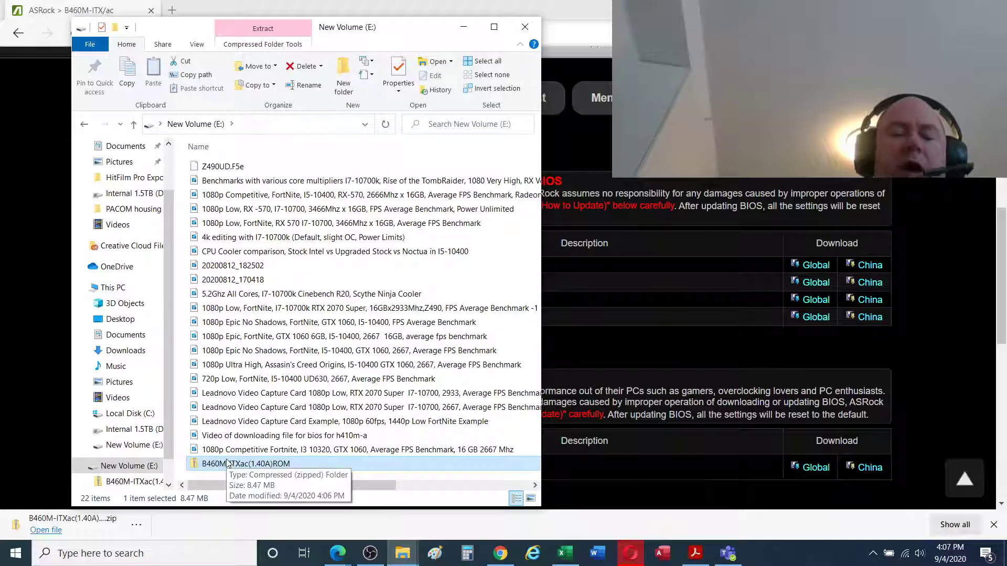
pyautogui.rightClick(227, 461)
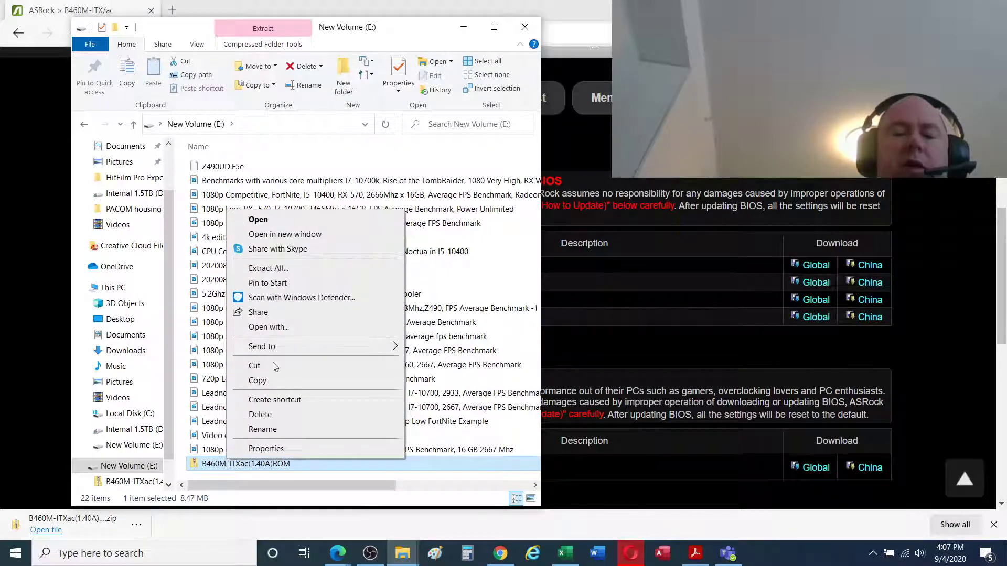
pyautogui.click(313, 275)
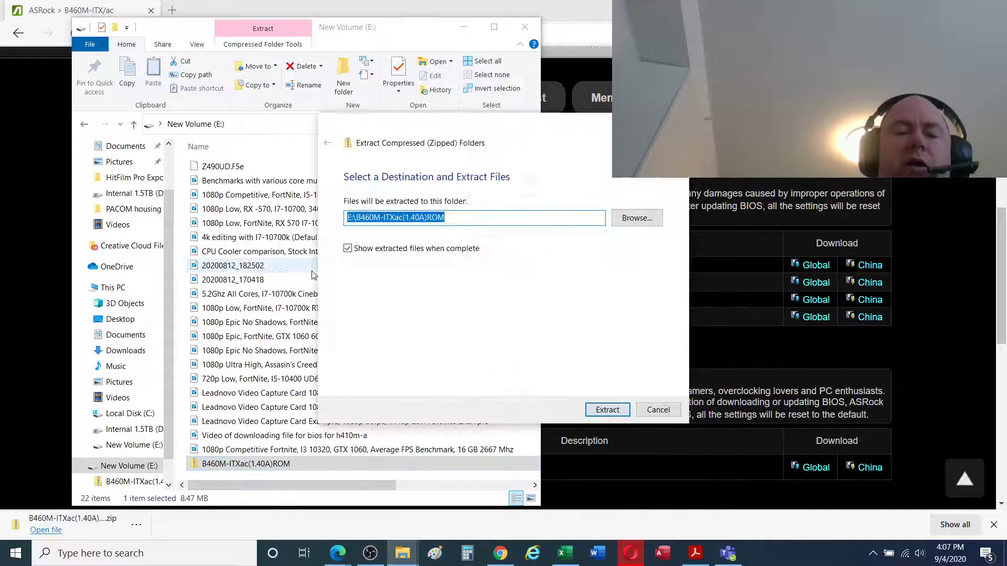
pyautogui.click(601, 412)
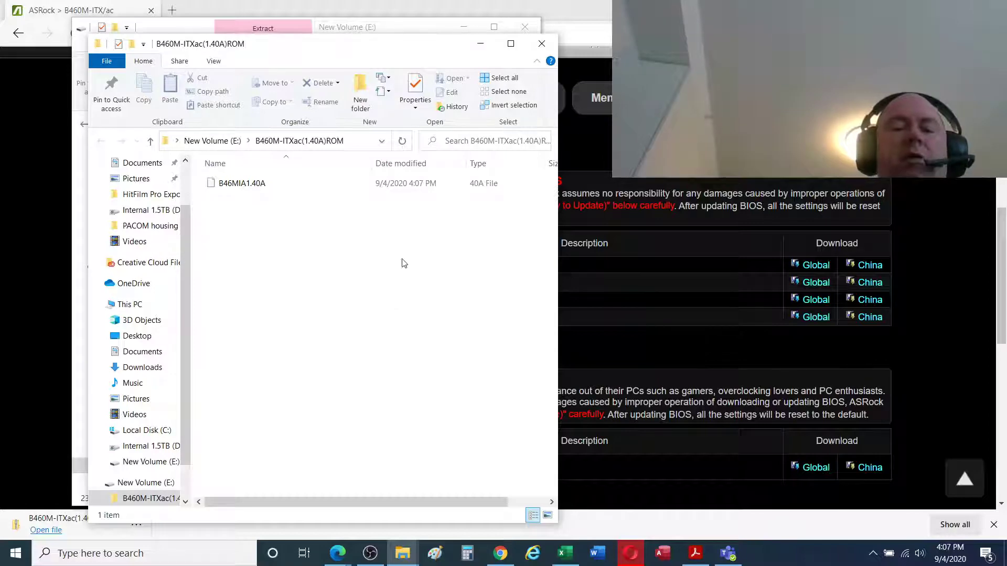
pyautogui.click(480, 46)
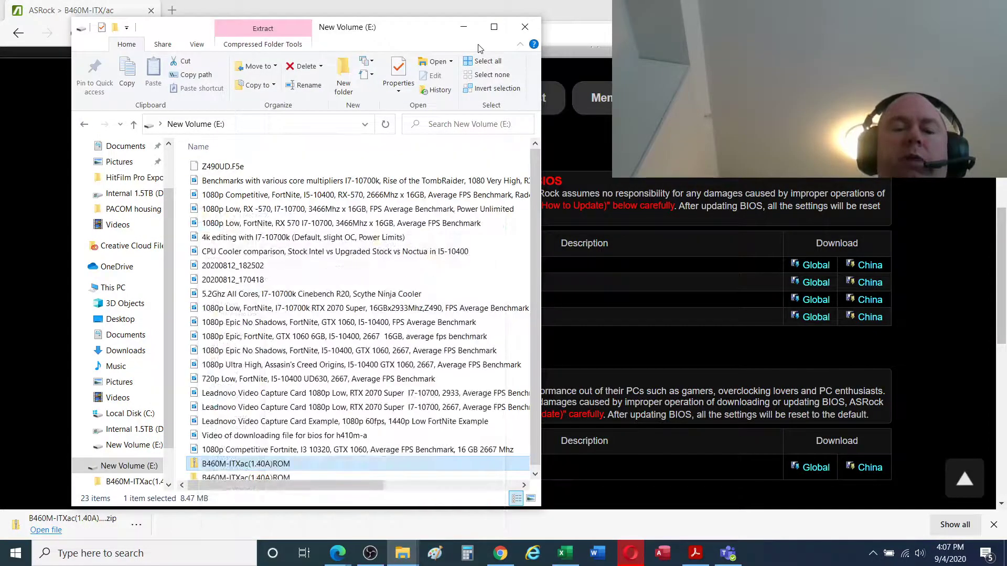
# Step: Minimize the New Volume (E:) window to bring the browser back
pyautogui.click(463, 27)
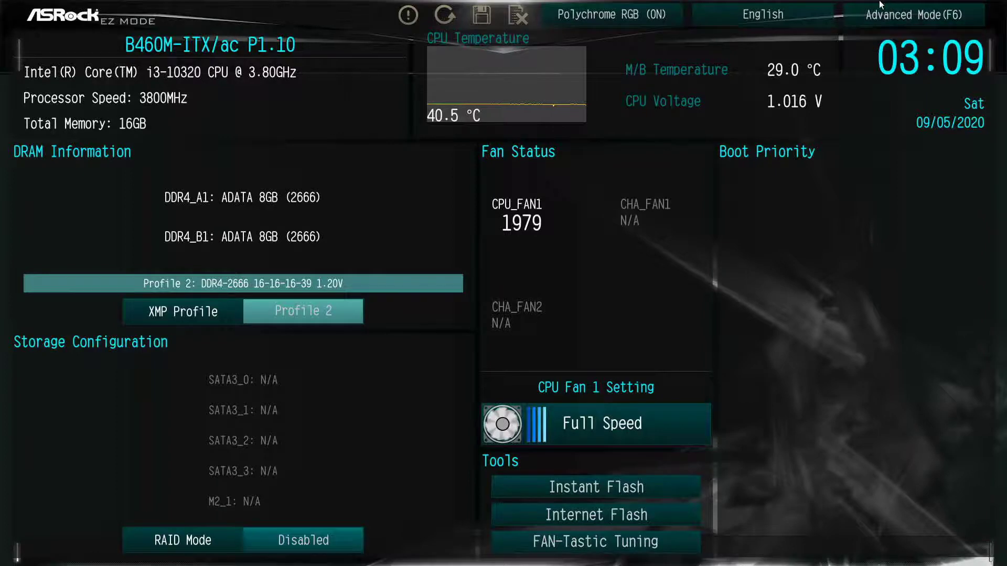
# Step: Switch to Advanced Mode, view the Tool page, then return to EZ Mode
pyautogui.click(897, 7)
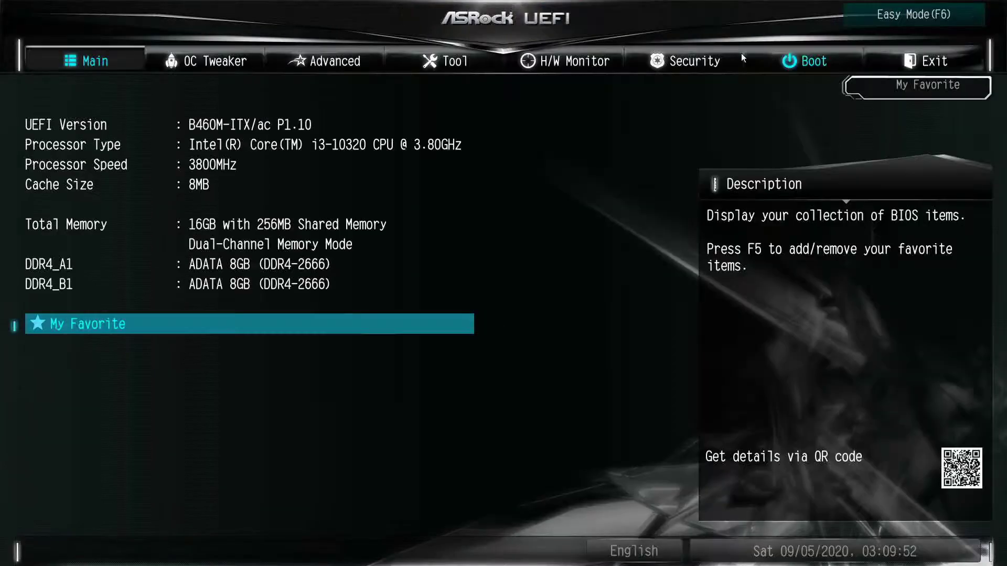
pyautogui.click(445, 64)
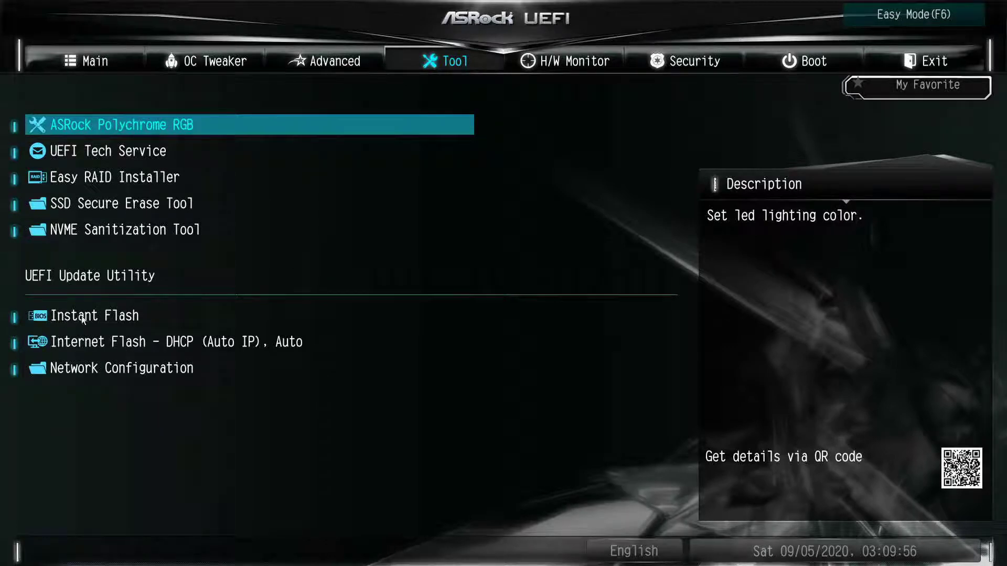
pyautogui.click(933, 13)
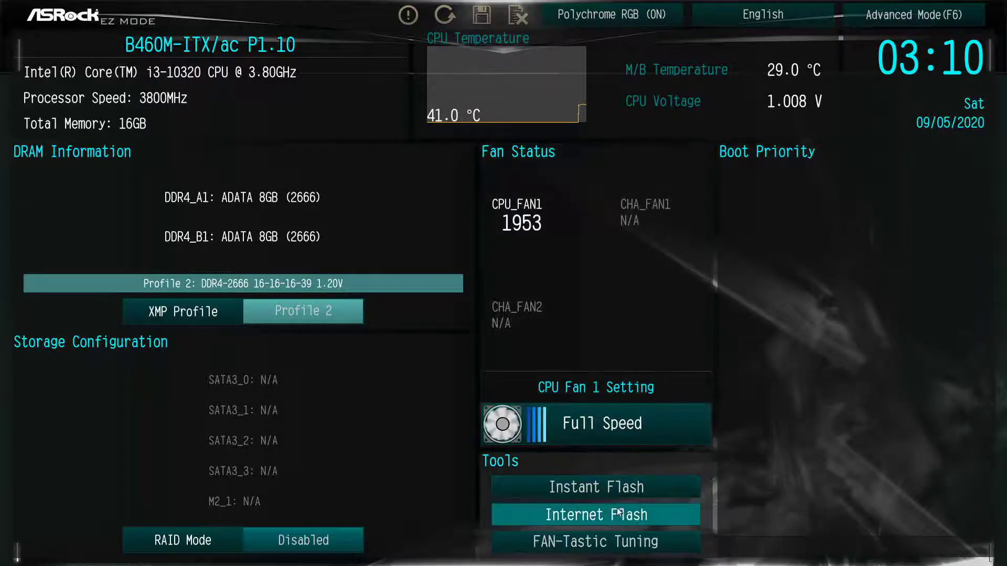
pyautogui.click(626, 491)
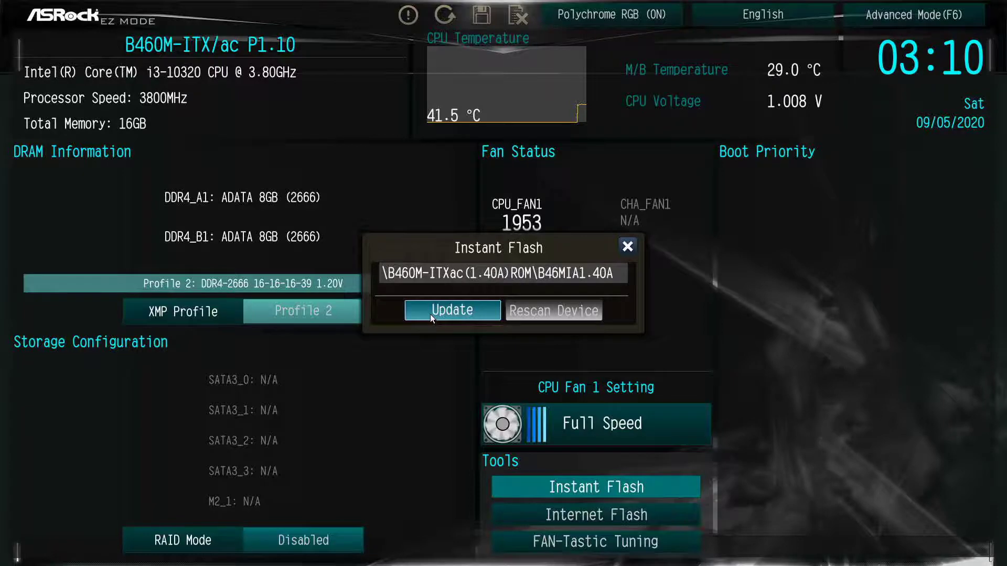
# Step: Start the Instant Flash update with the B46MIA1.40A ROM and confirm it
pyautogui.click(430, 313)
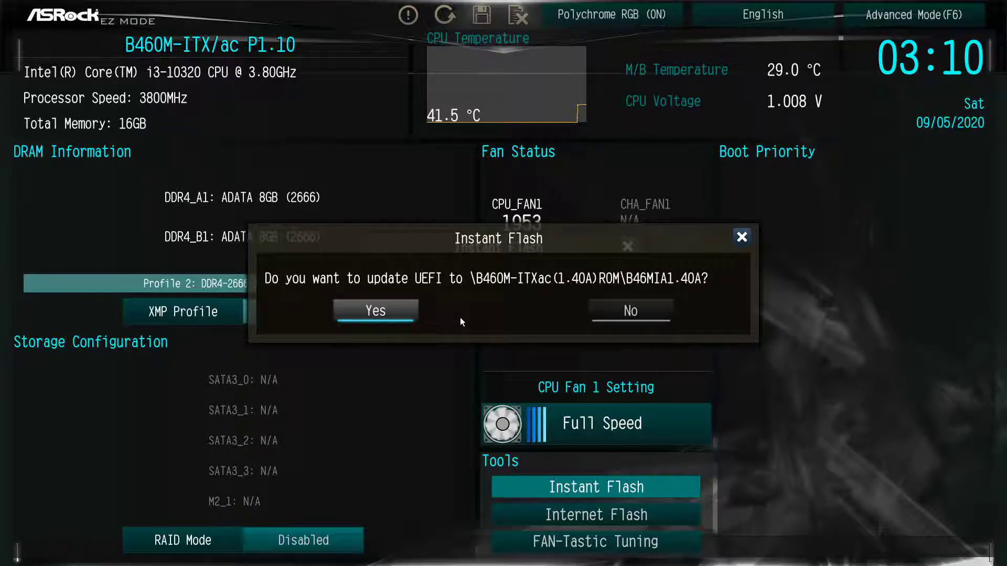
pyautogui.click(390, 314)
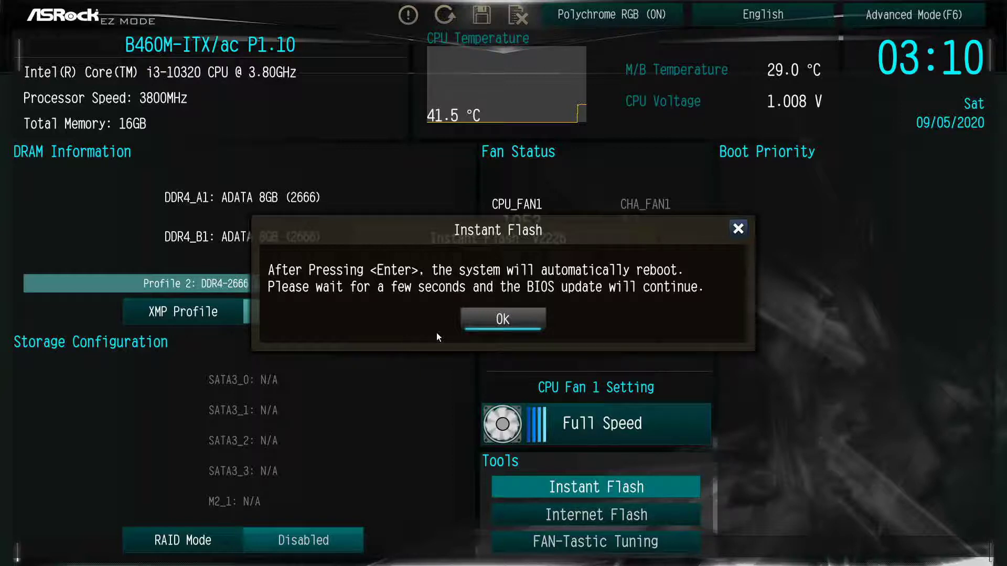
# Step: Acknowledge the reboot notice so Instant Flash writes the P1.40A BIOS
pyautogui.click(478, 325)
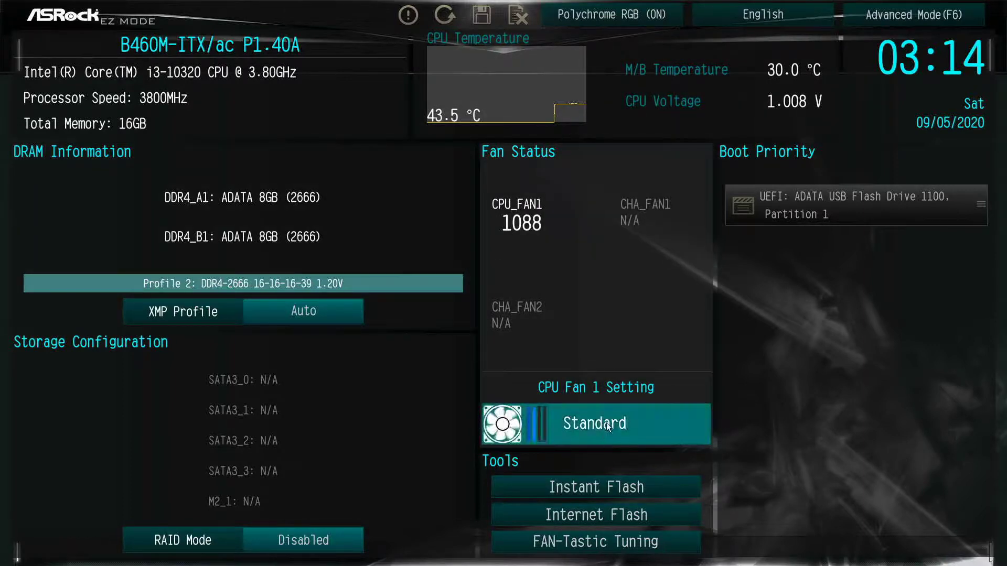
# Step: Change the CPU Fan 1 Setting from Standard to Full Speed
pyautogui.click(606, 426)
pyautogui.click(607, 426)
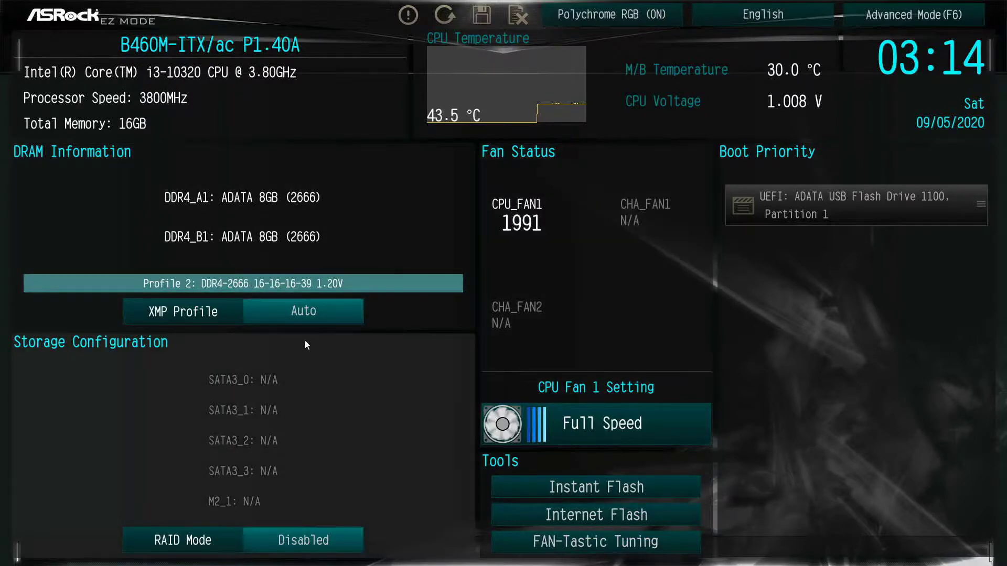
# Step: Load XMP Profile 2 for the memory and switch to Advanced Mode (F6)
pyautogui.click(303, 312)
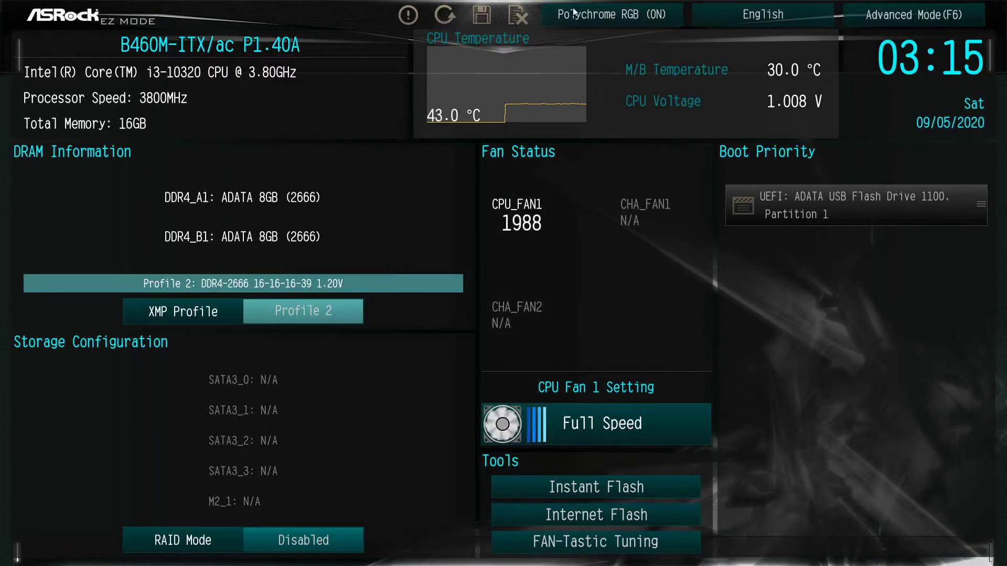
pyautogui.click(917, 18)
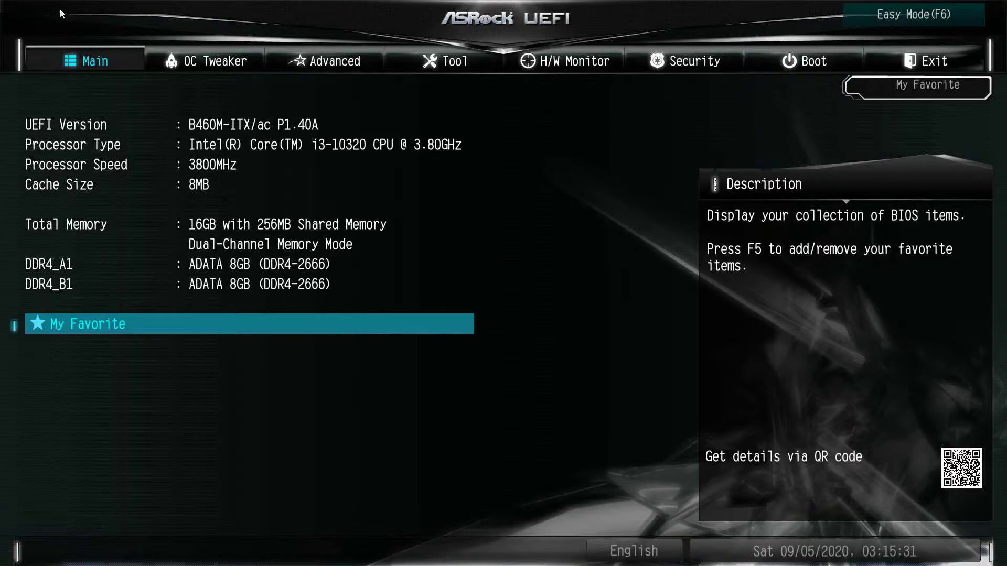
pyautogui.click(228, 64)
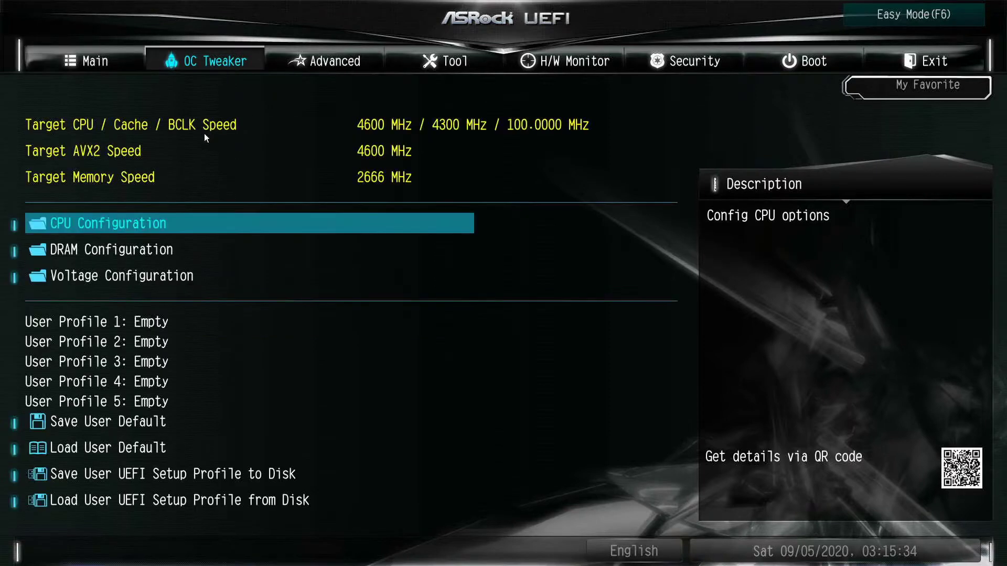
pyautogui.click(104, 254)
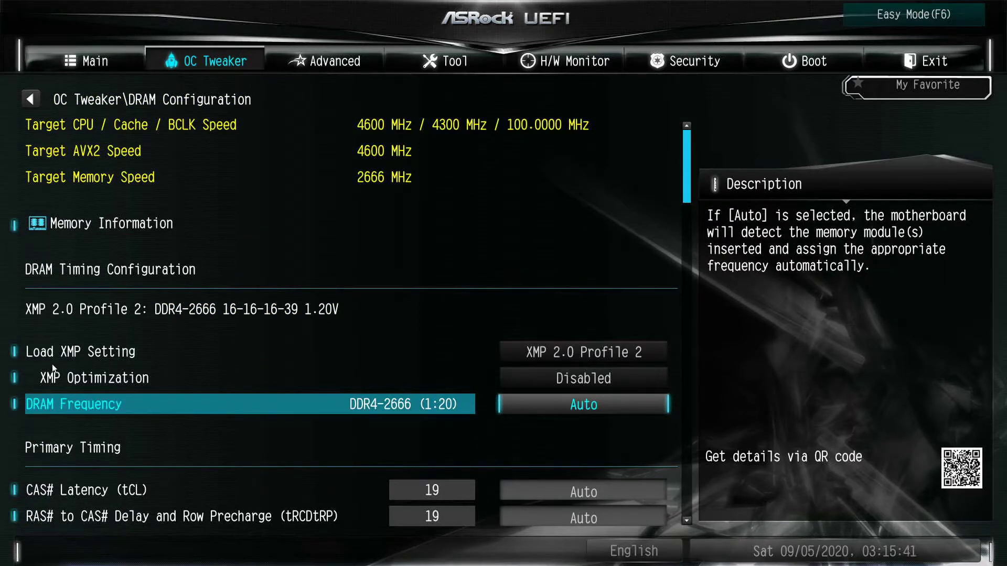
pyautogui.click(417, 403)
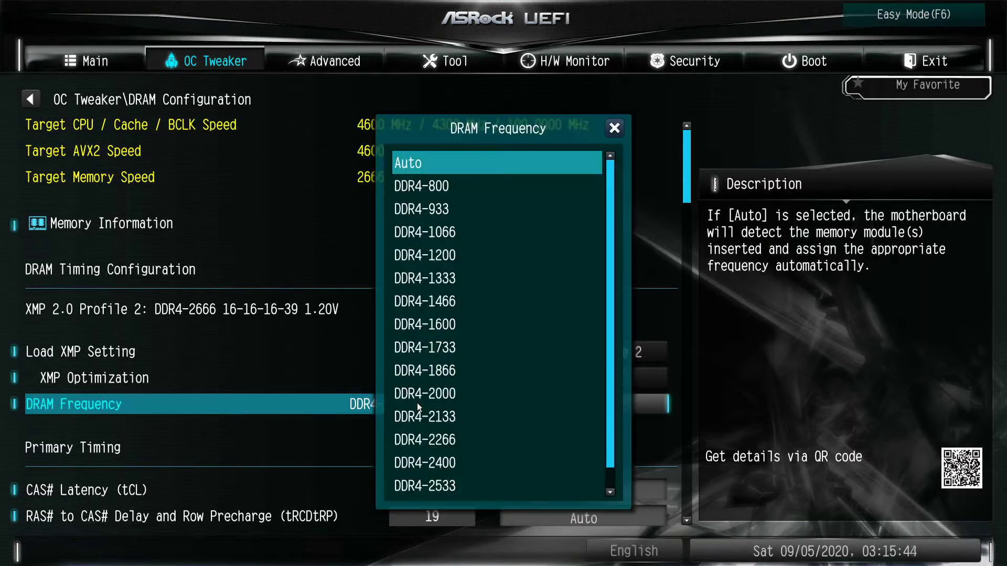
pyautogui.scroll(-1, 497, 486)
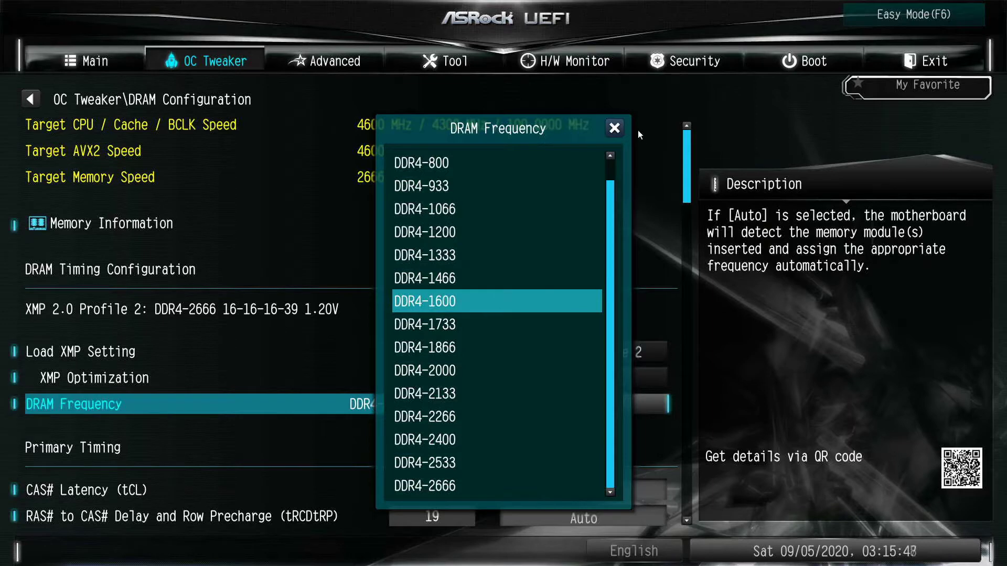
pyautogui.click(613, 129)
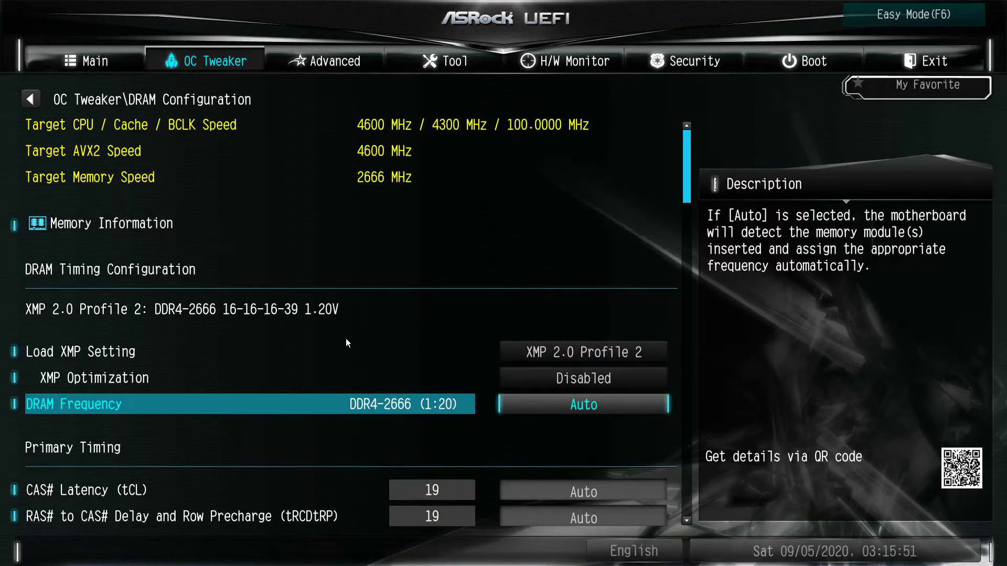
pyautogui.scroll(-4, 656, 517)
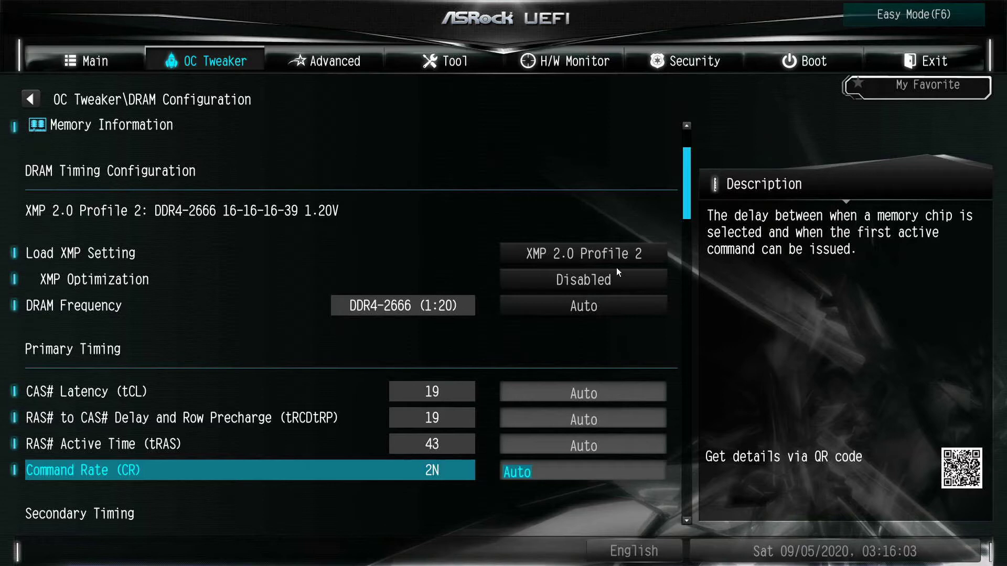
pyautogui.click(570, 304)
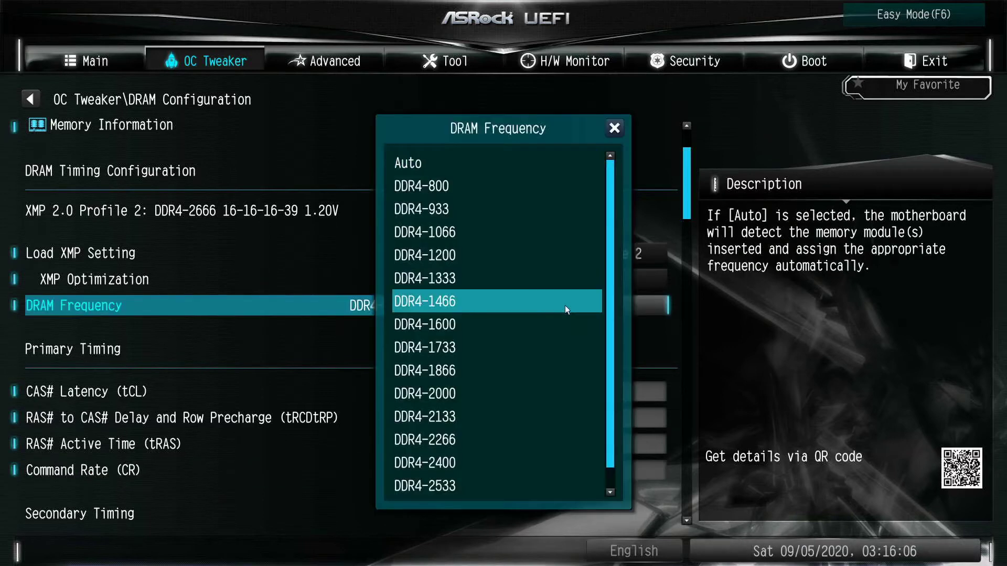
pyautogui.scroll(-1, 499, 486)
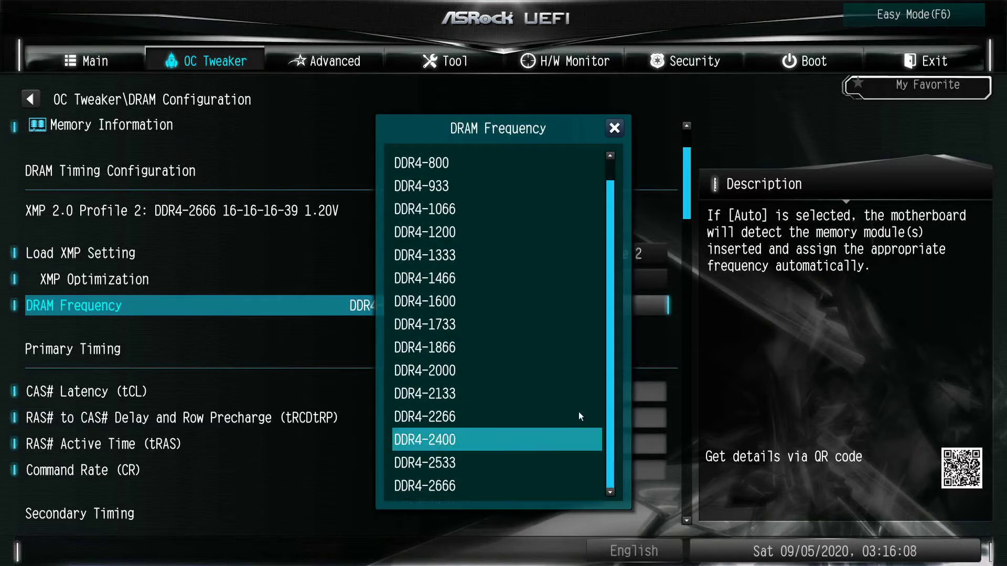
pyautogui.click(621, 133)
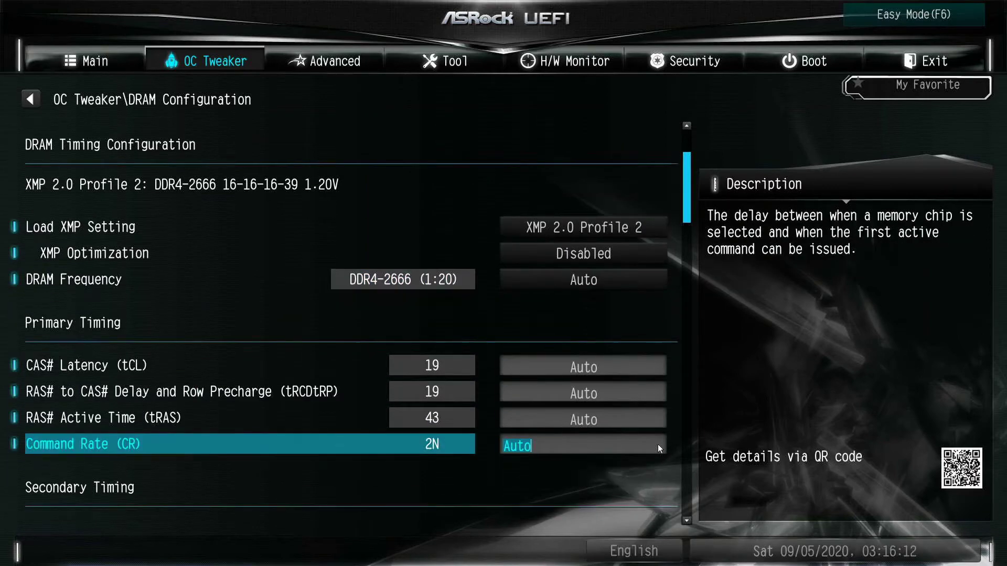
# Step: Scroll the DRAM Configuration list down to the Third Timing and Turn Around Timing sections
pyautogui.scroll(-5, 657, 508)
pyautogui.scroll(-5, 657, 507)
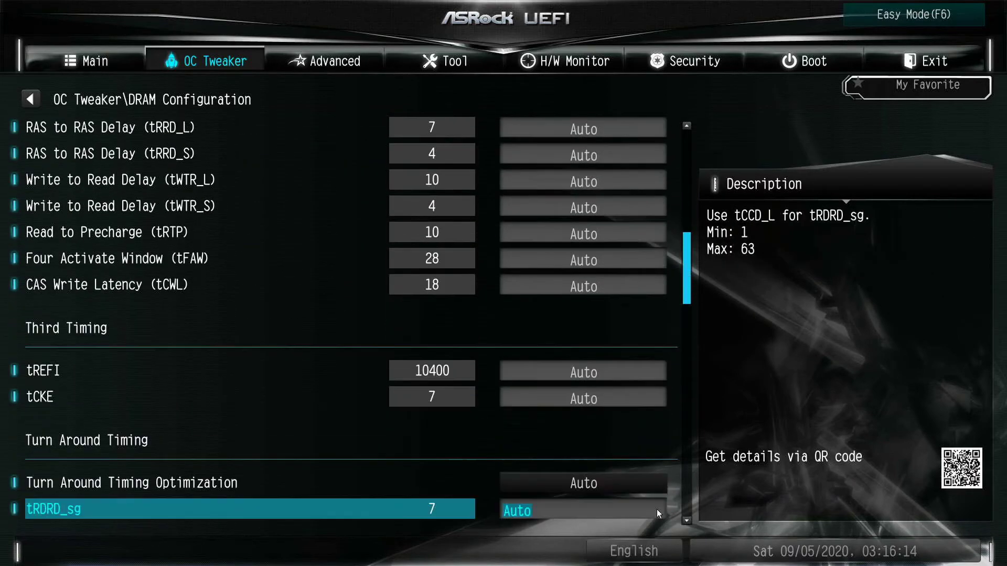